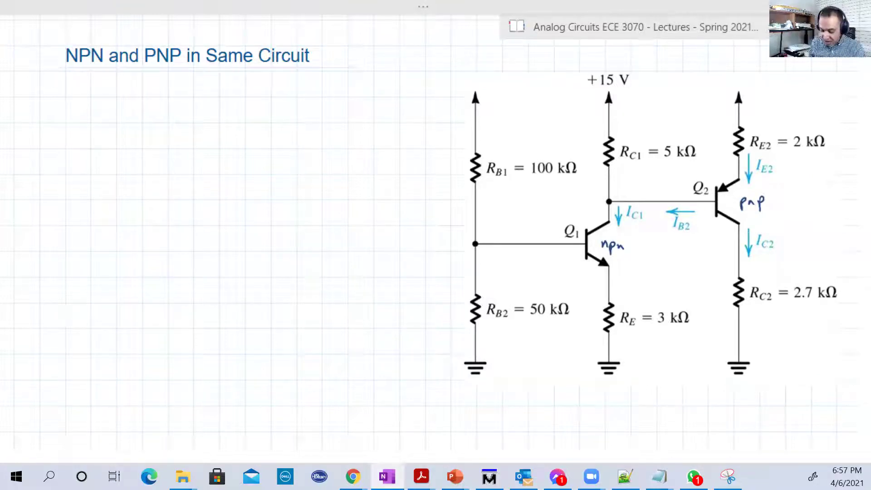
# Handwrite 'Assume Q1, Q2 Active' under the NPN and PNP title, with a leading arrow
pyautogui.moveTo(66, 97)
pyautogui.mouseDown()
pyautogui.moveTo(73, 82)
pyautogui.moveTo(76, 98)
pyautogui.mouseUp()
pyautogui.moveTo(68, 92); pyautogui.dragTo(80, 97)
pyautogui.moveTo(91, 89)
pyautogui.mouseDown()
pyautogui.moveTo(86, 99)
pyautogui.moveTo(159, 86)
pyautogui.mouseUp()
pyautogui.moveTo(157, 88); pyautogui.dragTo(167, 96)
pyautogui.moveTo(170, 92); pyautogui.dragTo(171, 98)
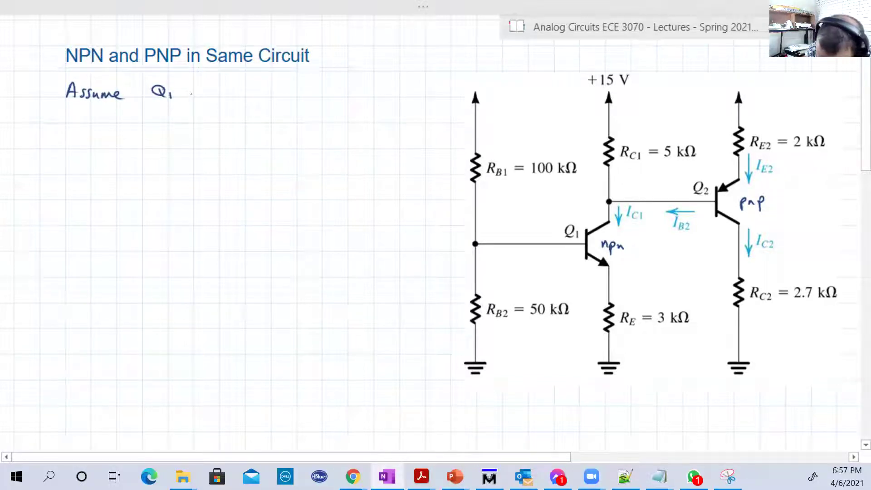
pyautogui.moveTo(185, 94); pyautogui.dragTo(184, 101)
pyautogui.moveTo(202, 86)
pyautogui.mouseDown()
pyautogui.moveTo(198, 96)
pyautogui.moveTo(208, 97)
pyautogui.moveTo(286, 86)
pyautogui.moveTo(312, 96)
pyautogui.mouseUp()
pyautogui.moveTo(36, 97); pyautogui.dragTo(56, 97)
pyautogui.moveTo(47, 93)
pyautogui.mouseDown()
pyautogui.moveTo(57, 97)
pyautogui.moveTo(49, 103)
pyautogui.mouseUp()
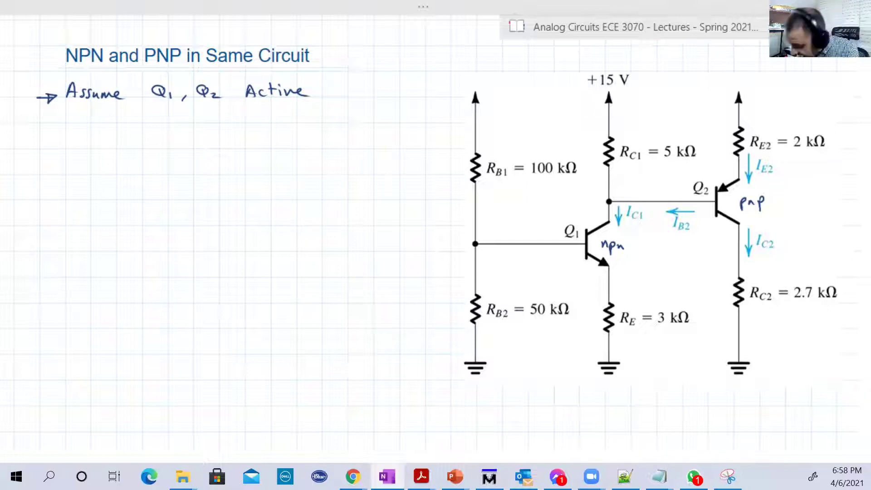
# Ink current arrows for IB1 and IC1 at Q1, and current I through RC1
pyautogui.moveTo(541, 238)
pyautogui.mouseDown()
pyautogui.moveTo(555, 244)
pyautogui.moveTo(546, 263)
pyautogui.moveTo(560, 270)
pyautogui.mouseUp()
pyautogui.moveTo(606, 208)
pyautogui.mouseDown()
pyautogui.moveTo(609, 215)
pyautogui.moveTo(592, 207)
pyautogui.moveTo(586, 216)
pyautogui.mouseUp()
pyautogui.moveTo(581, 217); pyautogui.dragTo(599, 220)
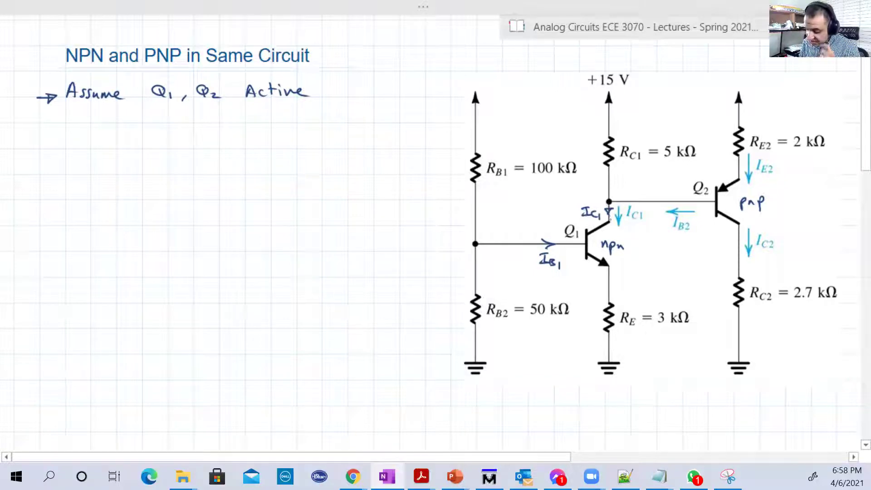
pyautogui.moveTo(622, 173)
pyautogui.mouseDown()
pyautogui.moveTo(610, 168)
pyautogui.moveTo(622, 175)
pyautogui.moveTo(612, 177)
pyautogui.mouseUp()
pyautogui.moveTo(623, 171)
pyautogui.mouseDown()
pyautogui.moveTo(622, 182)
pyautogui.moveTo(627, 170)
pyautogui.mouseUp()
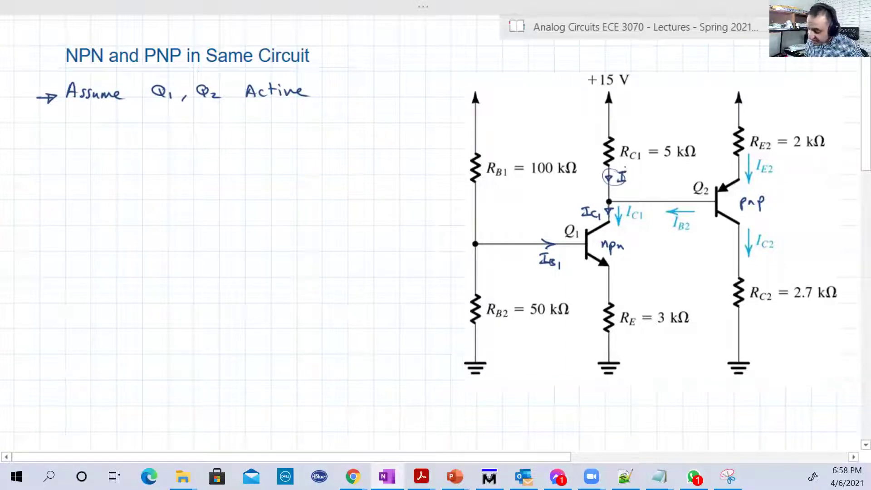
# Ink current arrows labelled IB2, IC2 and IE2 around Q2 and RE2
pyautogui.moveTo(682, 198)
pyautogui.mouseDown()
pyautogui.moveTo(664, 190)
pyautogui.moveTo(671, 180)
pyautogui.moveTo(670, 193)
pyautogui.moveTo(683, 195)
pyautogui.mouseUp()
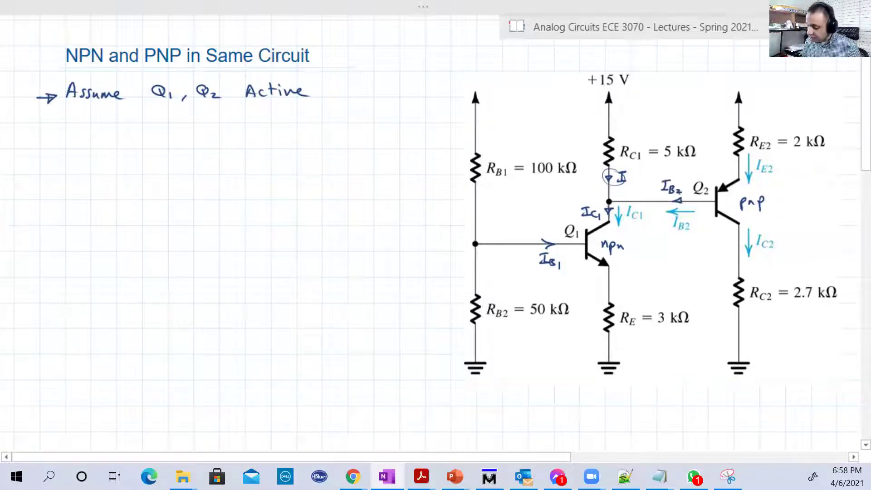
pyautogui.moveTo(735, 256)
pyautogui.mouseDown()
pyautogui.moveTo(742, 259)
pyautogui.moveTo(703, 264)
pyautogui.mouseUp()
pyautogui.moveTo(699, 264); pyautogui.dragTo(709, 251)
pyautogui.moveTo(715, 256); pyautogui.dragTo(722, 268)
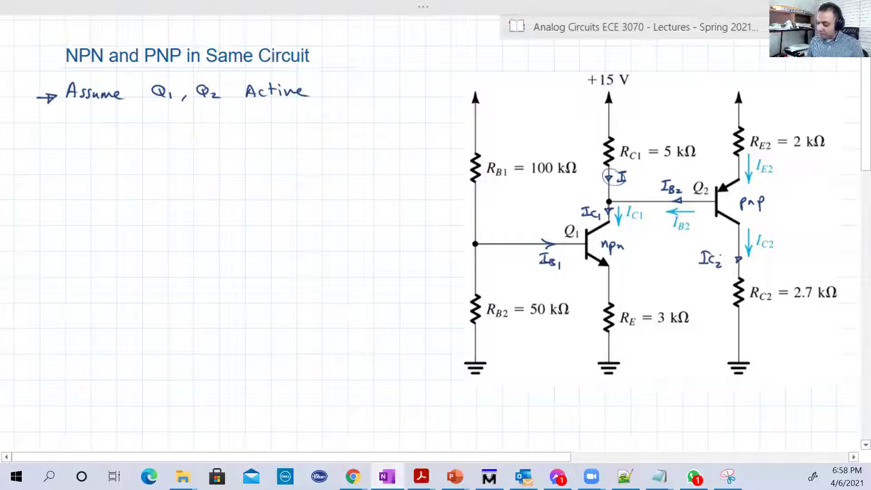
pyautogui.moveTo(735, 111)
pyautogui.mouseDown()
pyautogui.moveTo(758, 115)
pyautogui.moveTo(763, 105)
pyautogui.moveTo(777, 117)
pyautogui.mouseUp()
pyautogui.click(783, 111)
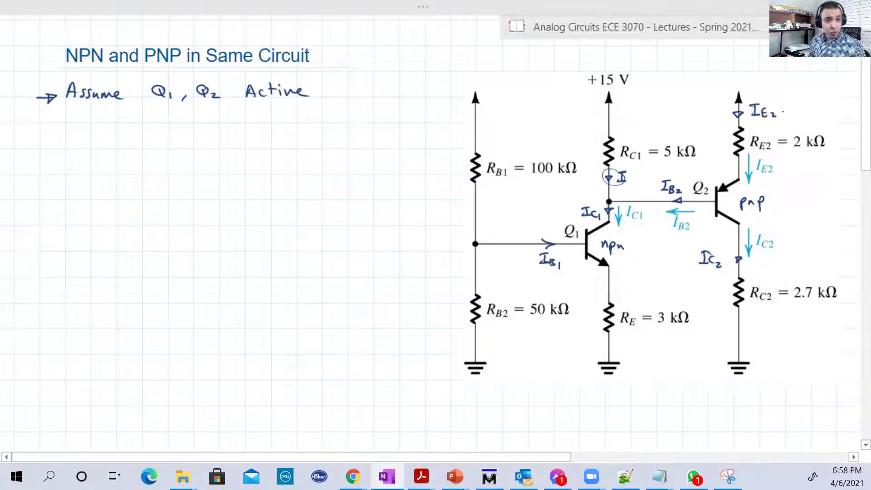
# Label VBE1 = .7 and VEB2 = .7 with arrows, then loop around the RB1–RB2 divider
pyautogui.moveTo(598, 276)
pyautogui.mouseDown()
pyautogui.moveTo(573, 255)
pyautogui.moveTo(580, 258)
pyautogui.moveTo(564, 275)
pyautogui.moveTo(586, 288)
pyautogui.moveTo(557, 292)
pyautogui.moveTo(570, 299)
pyautogui.mouseUp()
pyautogui.click(562, 297)
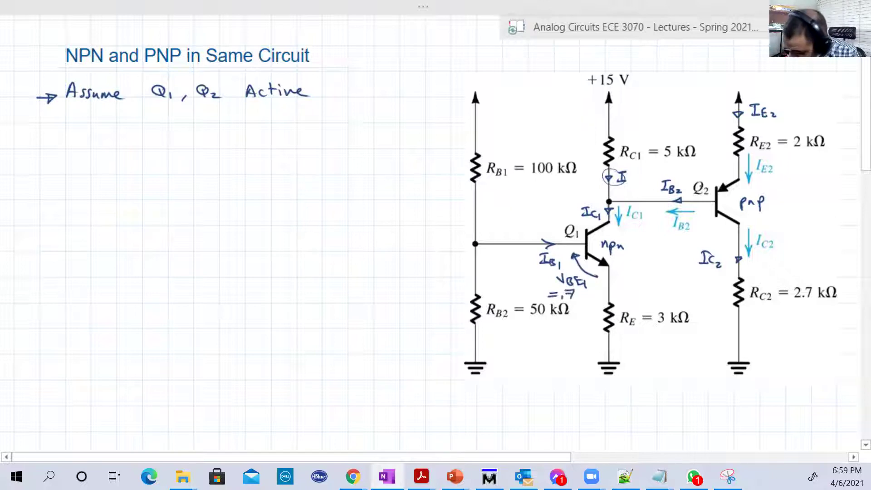
pyautogui.moveTo(705, 184); pyautogui.dragTo(731, 166)
pyautogui.moveTo(726, 166)
pyautogui.mouseDown()
pyautogui.moveTo(731, 172)
pyautogui.moveTo(698, 166)
pyautogui.moveTo(721, 171)
pyautogui.moveTo(722, 155)
pyautogui.mouseUp()
pyautogui.moveTo(720, 155); pyautogui.dragTo(728, 155)
pyautogui.click(725, 150)
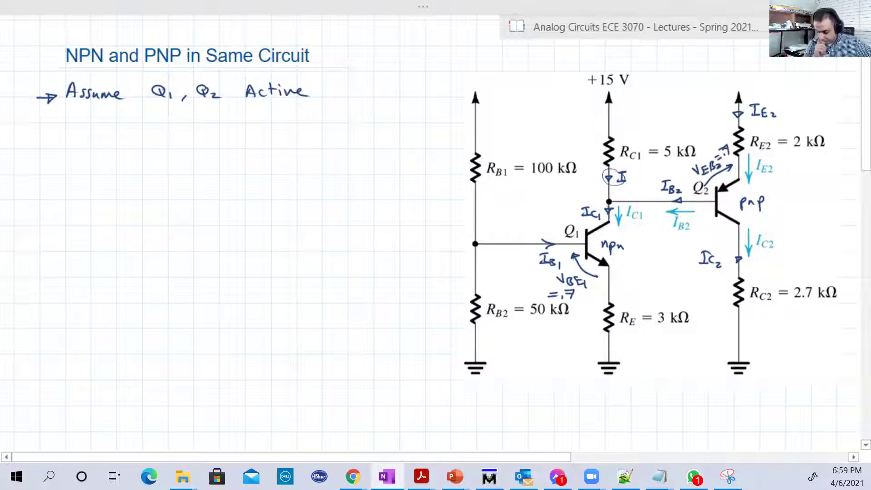
pyautogui.moveTo(500, 83)
pyautogui.mouseDown()
pyautogui.moveTo(458, 82)
pyautogui.moveTo(433, 135)
pyautogui.moveTo(423, 194)
pyautogui.moveTo(424, 351)
pyautogui.moveTo(454, 393)
pyautogui.moveTo(496, 383)
pyautogui.moveTo(519, 334)
pyautogui.moveTo(532, 262)
pyautogui.moveTo(529, 143)
pyautogui.moveTo(489, 68)
pyautogui.mouseUp()
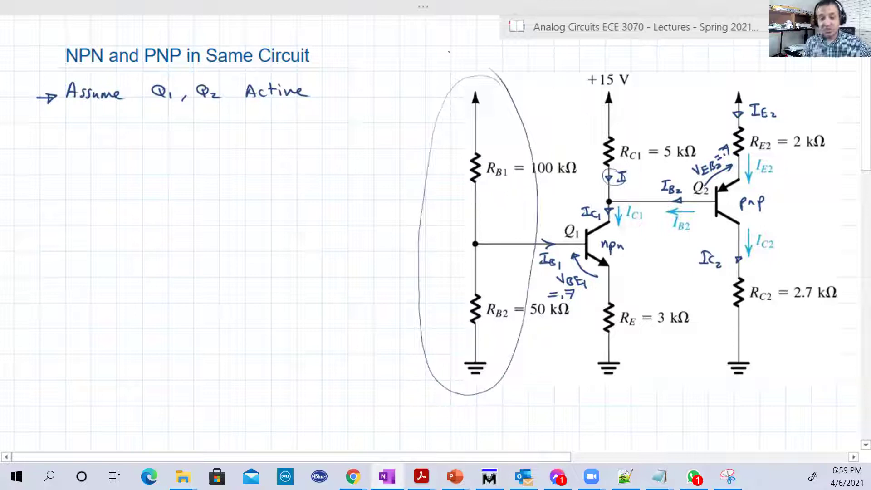
# Draw a left-pointing arrow from the divider loop and write 'get the thevinen eq.'
pyautogui.moveTo(422, 223); pyautogui.dragTo(388, 224)
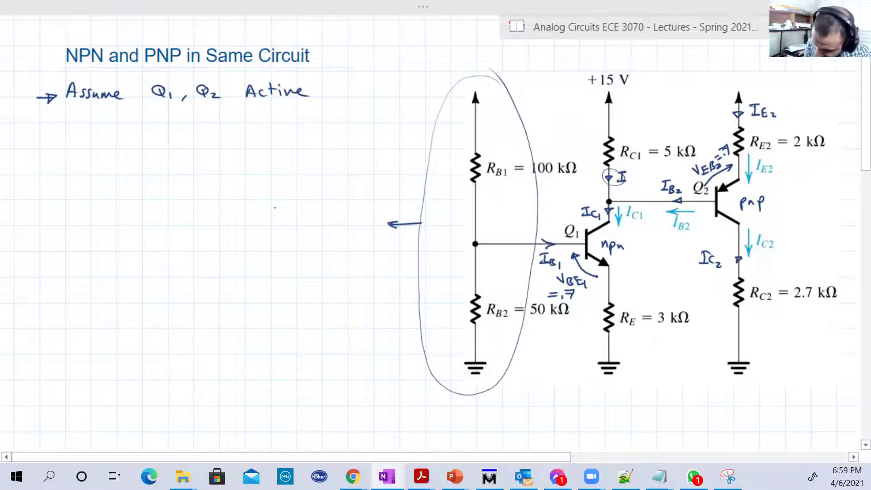
pyautogui.moveTo(288, 215)
pyautogui.mouseDown()
pyautogui.moveTo(280, 229)
pyautogui.moveTo(298, 223)
pyautogui.mouseUp()
pyautogui.moveTo(301, 211)
pyautogui.mouseDown()
pyautogui.moveTo(303, 225)
pyautogui.moveTo(308, 217)
pyautogui.mouseUp()
pyautogui.moveTo(323, 209); pyautogui.dragTo(325, 224)
pyautogui.moveTo(320, 217); pyautogui.dragTo(337, 224)
pyautogui.moveTo(338, 221); pyautogui.dragTo(343, 224)
pyautogui.moveTo(272, 235)
pyautogui.mouseDown()
pyautogui.moveTo(271, 249)
pyautogui.moveTo(280, 240)
pyautogui.mouseUp()
pyautogui.moveTo(278, 236); pyautogui.dragTo(299, 249)
pyautogui.moveTo(300, 244); pyautogui.dragTo(310, 249)
pyautogui.moveTo(312, 245); pyautogui.dragTo(335, 250)
pyautogui.moveTo(343, 249); pyautogui.dragTo(357, 252)
pyautogui.moveTo(361, 249); pyautogui.dragTo(364, 259)
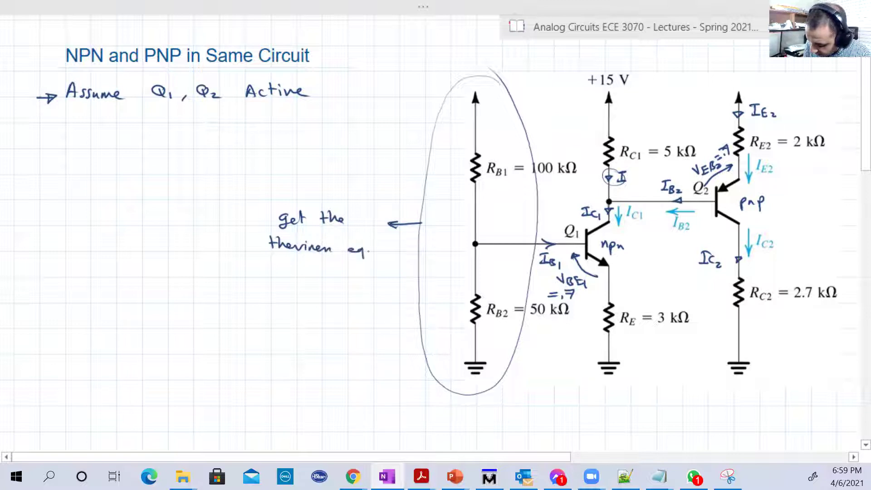
# Finish the note with 'for the voltage divider biasing' on the lines below
pyautogui.moveTo(275, 263)
pyautogui.mouseDown()
pyautogui.moveTo(272, 279)
pyautogui.moveTo(287, 274)
pyautogui.mouseUp()
pyautogui.moveTo(280, 275); pyautogui.dragTo(312, 278)
pyautogui.moveTo(308, 272); pyautogui.dragTo(331, 277)
pyautogui.moveTo(351, 268)
pyautogui.mouseDown()
pyautogui.moveTo(350, 276)
pyautogui.moveTo(359, 270)
pyautogui.mouseUp()
pyautogui.moveTo(359, 272); pyautogui.dragTo(371, 278)
pyautogui.moveTo(369, 271); pyautogui.dragTo(376, 272)
pyautogui.moveTo(380, 272); pyautogui.dragTo(389, 281)
pyautogui.moveTo(391, 274); pyautogui.dragTo(398, 273)
pyautogui.moveTo(278, 297)
pyautogui.mouseDown()
pyautogui.moveTo(284, 291)
pyautogui.moveTo(290, 304)
pyautogui.mouseUp()
pyautogui.moveTo(296, 298); pyautogui.dragTo(312, 300)
pyautogui.moveTo(314, 297)
pyautogui.mouseDown()
pyautogui.moveTo(318, 303)
pyautogui.moveTo(323, 288)
pyautogui.mouseUp()
pyautogui.moveTo(325, 297); pyautogui.dragTo(339, 294)
pyautogui.moveTo(353, 290)
pyautogui.mouseDown()
pyautogui.moveTo(353, 302)
pyautogui.moveTo(362, 299)
pyautogui.mouseUp()
pyautogui.moveTo(364, 296); pyautogui.dragTo(382, 300)
pyautogui.moveTo(387, 302)
pyautogui.mouseDown()
pyautogui.moveTo(405, 312)
pyautogui.moveTo(387, 297)
pyautogui.mouseUp()
pyautogui.moveTo(399, 298); pyautogui.dragTo(404, 305)
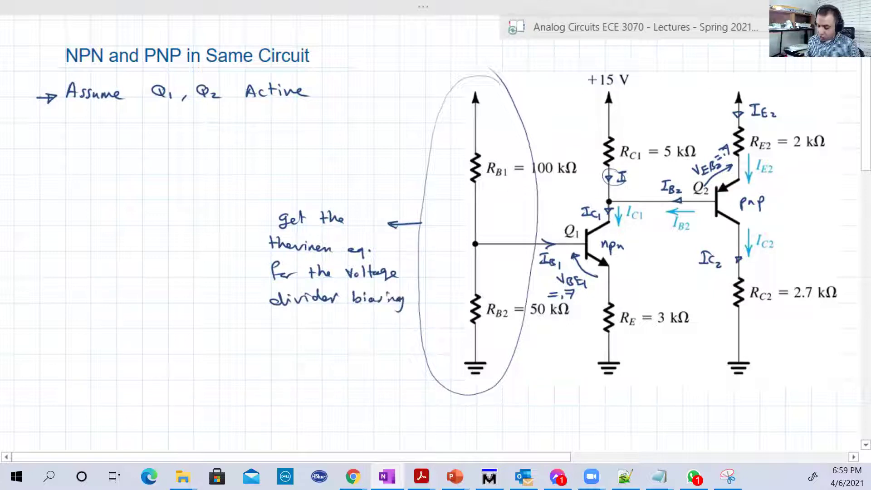
# Mark terminal a on Q1's base wire and terminal b at RB2's ground
pyautogui.moveTo(512, 240)
pyautogui.mouseDown()
pyautogui.moveTo(505, 251)
pyautogui.moveTo(513, 249)
pyautogui.mouseUp()
pyautogui.moveTo(515, 227)
pyautogui.mouseDown()
pyautogui.moveTo(509, 233)
pyautogui.moveTo(519, 235)
pyautogui.mouseUp()
pyautogui.moveTo(504, 363); pyautogui.dragTo(527, 363)
pyautogui.moveTo(517, 364)
pyautogui.mouseDown()
pyautogui.moveTo(516, 373)
pyautogui.moveTo(530, 373)
pyautogui.mouseUp()
pyautogui.moveTo(525, 373); pyautogui.dragTo(512, 380)
pyautogui.moveTo(513, 373); pyautogui.dragTo(505, 380)
pyautogui.moveTo(518, 341); pyautogui.dragTo(520, 354)
pyautogui.moveTo(519, 350); pyautogui.dragTo(525, 348)
pyautogui.scroll(-3, 859, 166)
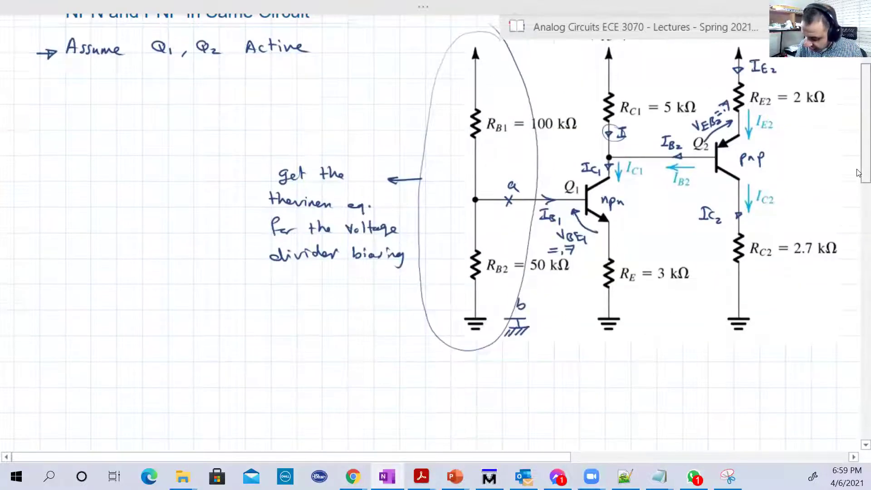
pyautogui.scroll(2, 859, 166)
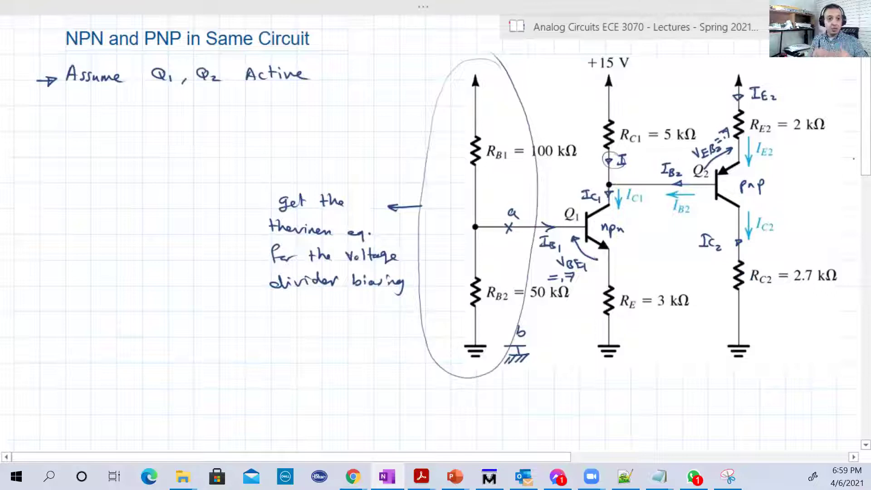